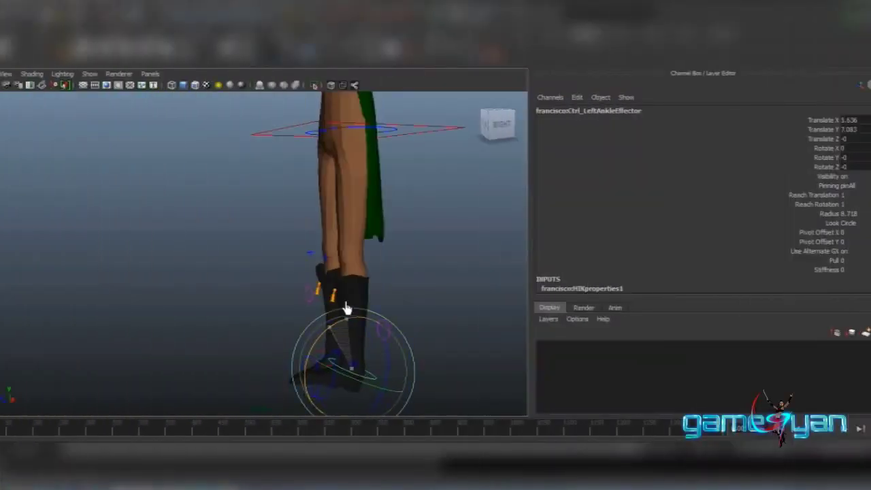
Lift the left ankle effector to bend the knee and tilt the foot to Rotate X -58.171
{"action": "left_click", "coordinate": [453, 275]}
{"action": "mouse_move", "coordinate": [361, 350]}
{"action": "left_mouse_down"}
{"action": "mouse_move", "coordinate": [330, 320]}
{"action": "mouse_move", "coordinate": [224, 311]}
{"action": "mouse_move", "coordinate": [242, 331]}
{"action": "left_mouse_up"}
{"action": "left_click", "coordinate": [224, 291]}
{"action": "key", "text": "e"}
{"action": "left_click_drag", "start_coordinate": [205, 266], "coordinate": [188, 241]}
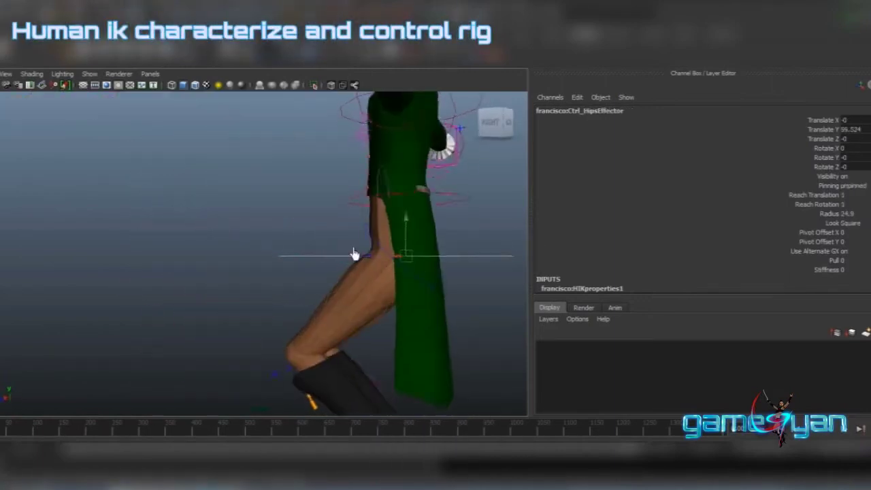
Pull the hips effector down into a crouch, orbit to the face, and show Window > Animation Editors
{"action": "mouse_move", "coordinate": [356, 255]}
{"action": "left_mouse_down"}
{"action": "mouse_move", "coordinate": [416, 242]}
{"action": "mouse_move", "coordinate": [352, 227]}
{"action": "mouse_move", "coordinate": [402, 218]}
{"action": "left_mouse_up"}
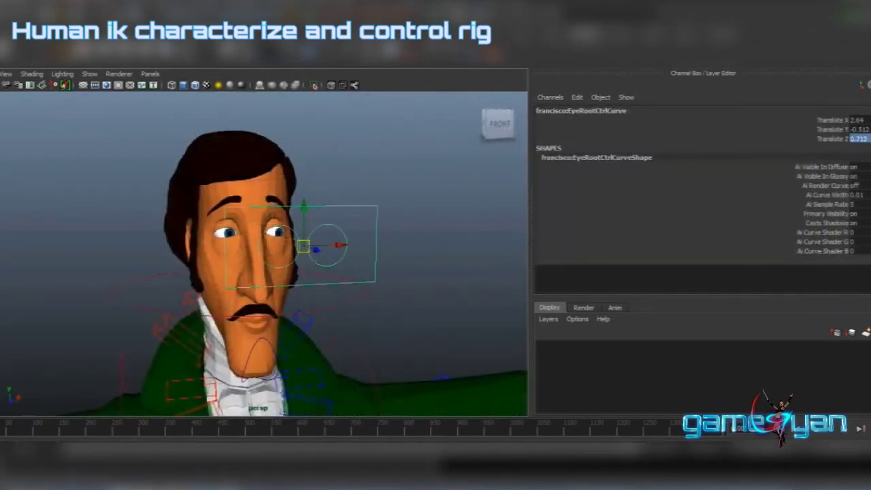
{"action": "left_click", "coordinate": [375, 350]}
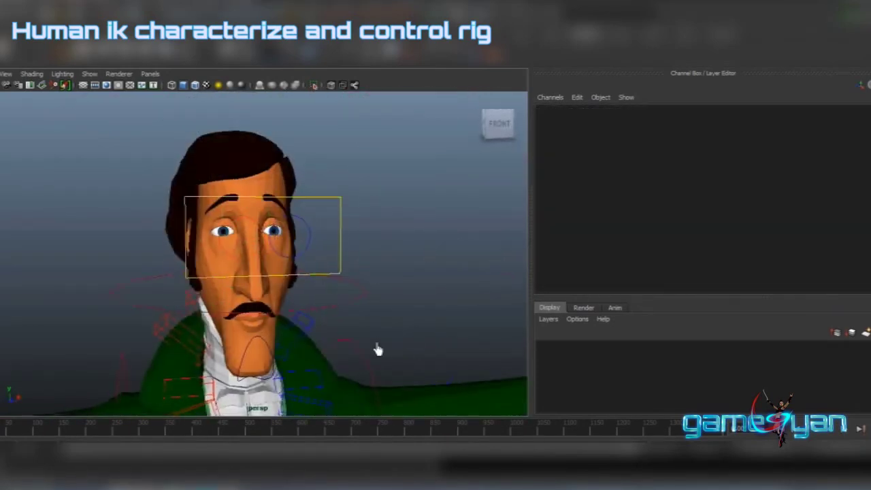
{"action": "left_click_drag", "start_coordinate": [375, 350], "coordinate": [286, 238], "text": "alt"}
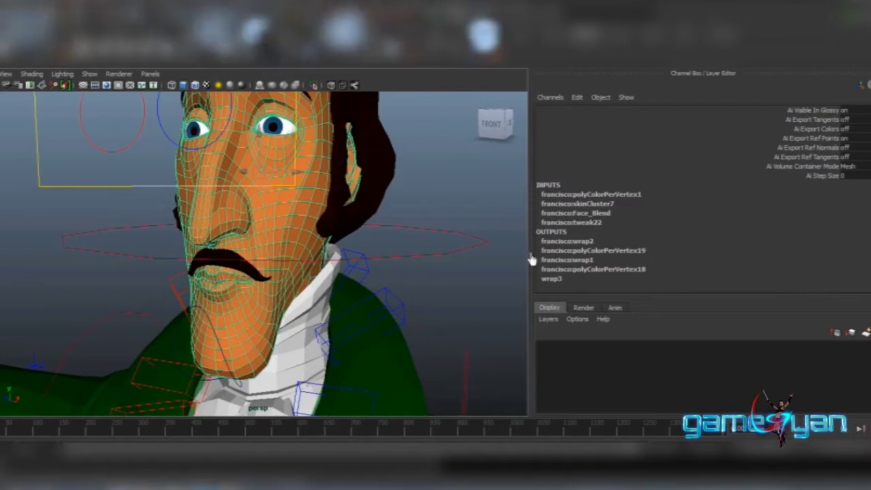
{"action": "left_click", "coordinate": [115, 24]}
{"action": "mouse_move", "coordinate": [136, 63]}
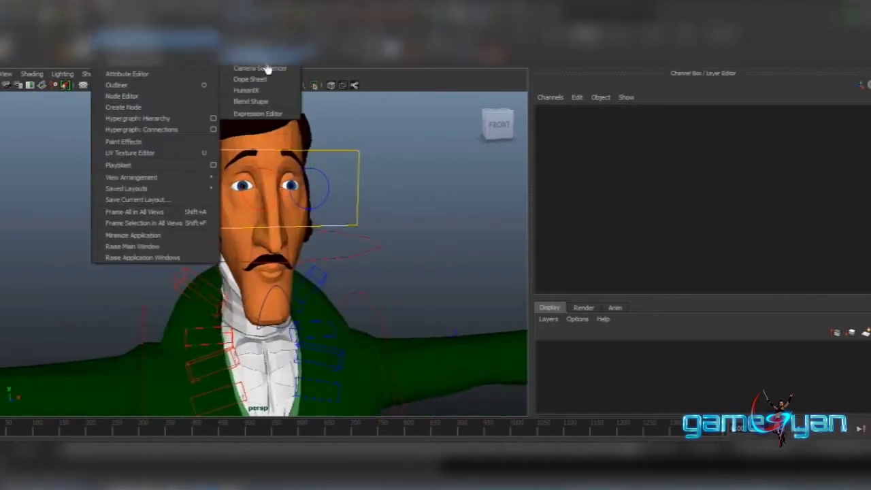
In the Blend Shape editor, raise target sliders such as phoneme_CH to 1.000
{"action": "left_click", "coordinate": [262, 102]}
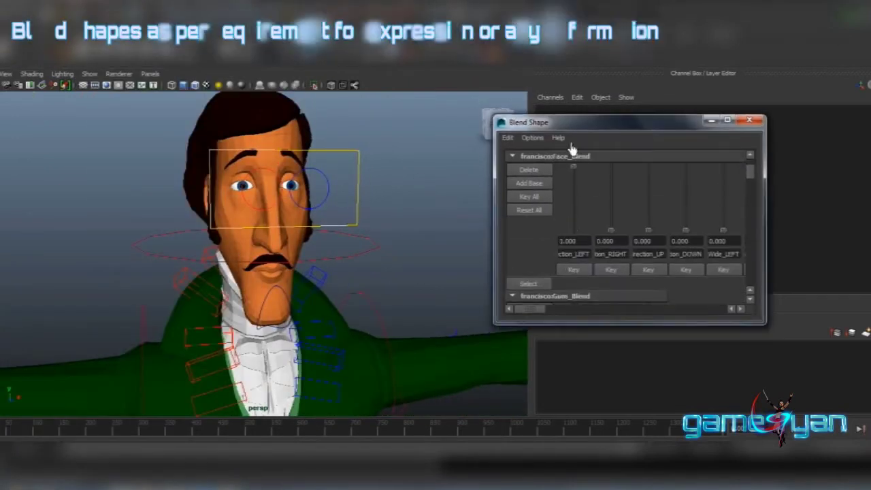
{"action": "scroll", "coordinate": [613, 309], "scroll_direction": "right", "scroll_amount": 3}
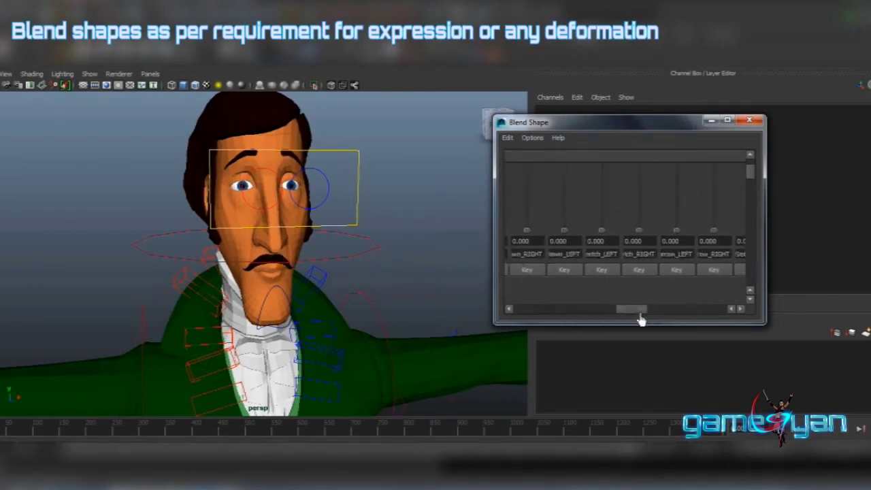
{"action": "left_click_drag", "start_coordinate": [637, 309], "coordinate": [640, 310]}
{"action": "left_click_drag", "start_coordinate": [630, 230], "coordinate": [644, 135]}
{"action": "left_click_drag", "start_coordinate": [632, 308], "coordinate": [672, 310]}
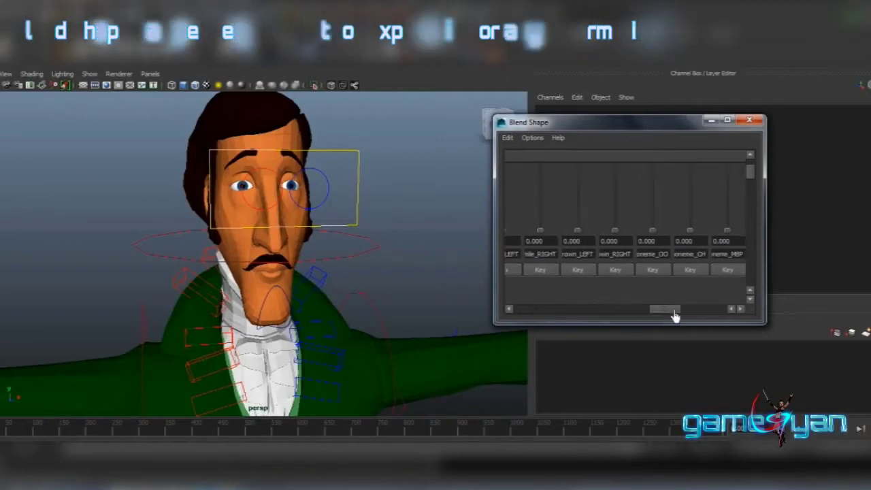
{"action": "left_click_drag", "start_coordinate": [638, 230], "coordinate": [649, 111]}
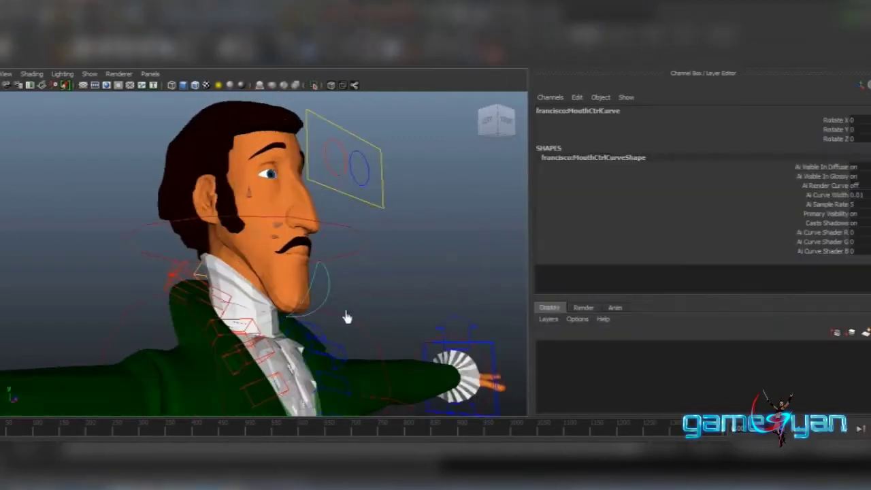
Select Ctrl_LeftHandIndexEffector for rotation and tumble to view the character from behind
{"action": "left_click_drag", "start_coordinate": [372, 275], "coordinate": [340, 277], "text": "alt"}
{"action": "left_click", "coordinate": [499, 270]}
{"action": "right_click_drag", "start_coordinate": [499, 271], "coordinate": [336, 218], "text": "alt"}
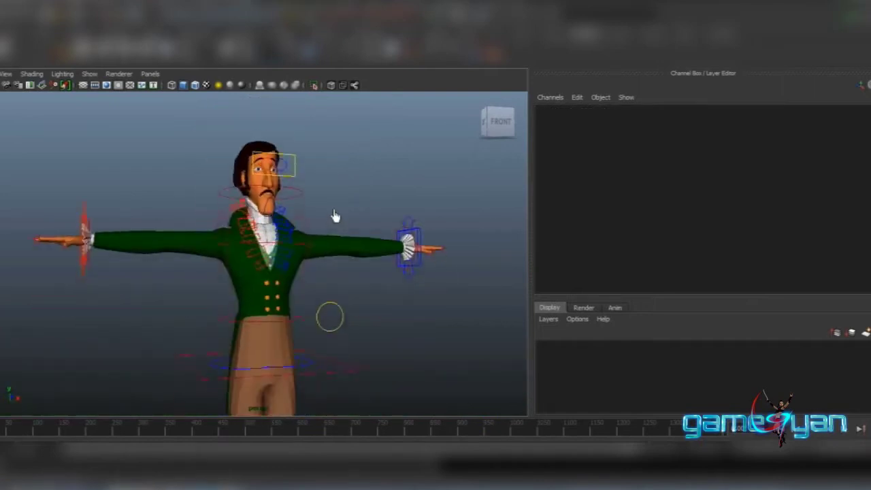
{"action": "mouse_move", "coordinate": [336, 218]}
{"action": "left_mouse_down", "text": "alt"}
{"action": "mouse_move", "coordinate": [361, 282]}
{"action": "mouse_move", "coordinate": [381, 292]}
{"action": "left_mouse_up", "text": "alt"}
{"action": "scroll", "coordinate": [252, 265], "scroll_direction": "up", "scroll_amount": 5}
{"action": "left_click", "coordinate": [232, 222]}
{"action": "scroll", "coordinate": [253, 193], "scroll_direction": "up", "scroll_amount": 3}
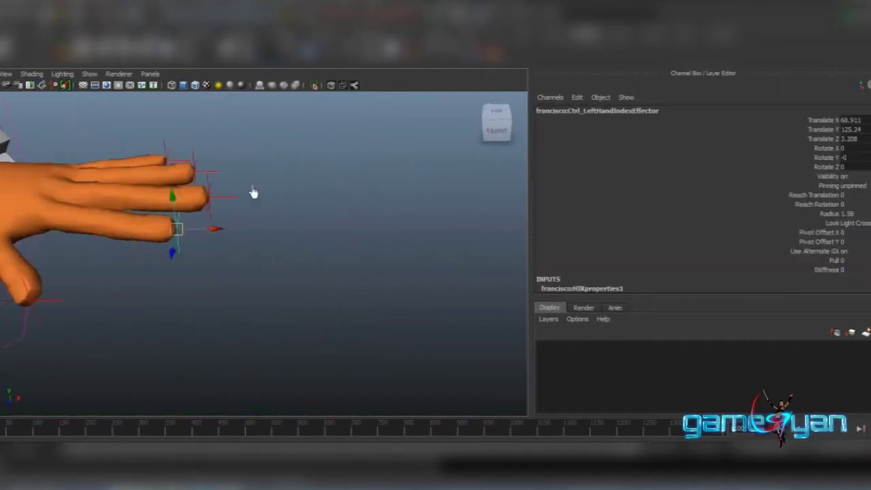
{"action": "key", "text": "e"}
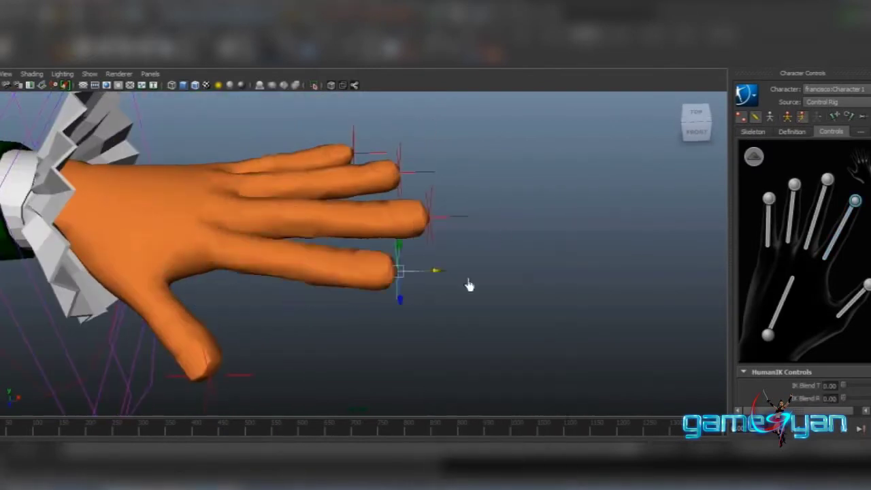
{"action": "left_click_drag", "start_coordinate": [505, 294], "coordinate": [207, 238], "text": "alt"}
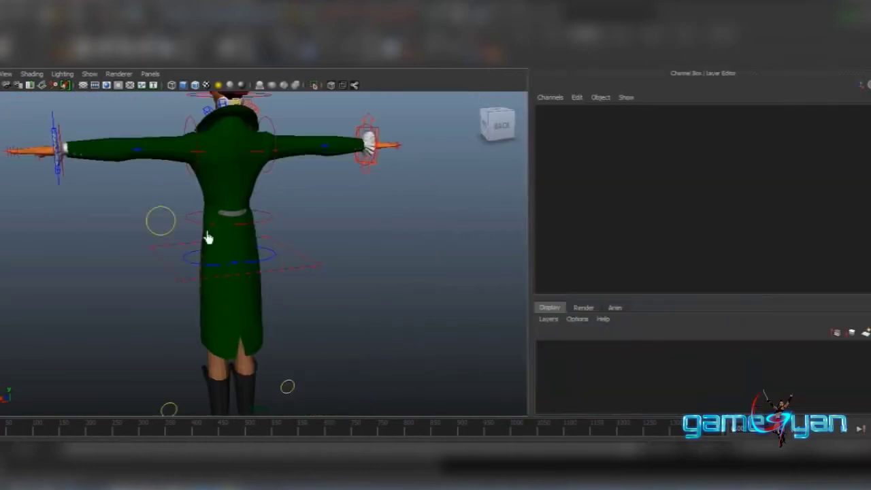
Switch the coat dynamics control's simulation type between nCloth and nHair
{"action": "left_click", "coordinate": [161, 220]}
{"action": "left_click_drag", "start_coordinate": [530, 237], "coordinate": [695, 238]}
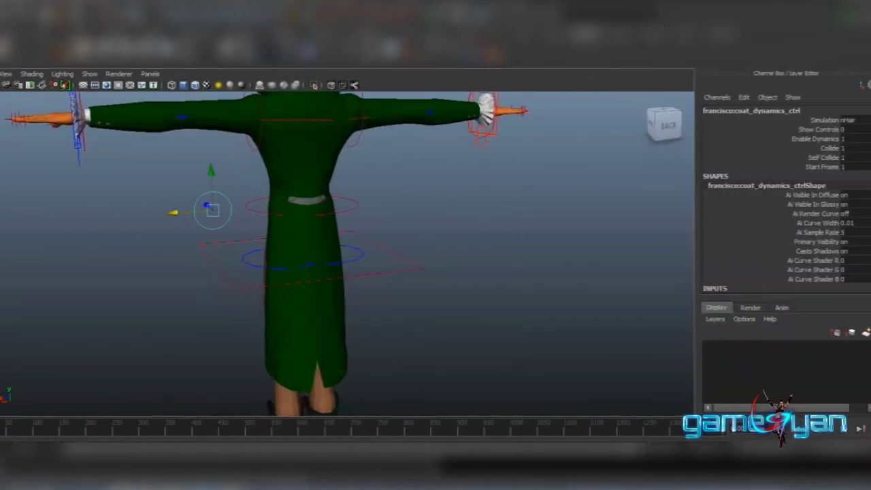
{"action": "left_click", "coordinate": [868, 155]}
{"action": "middle_click_drag", "start_coordinate": [348, 318], "coordinate": [348, 277], "text": "alt"}
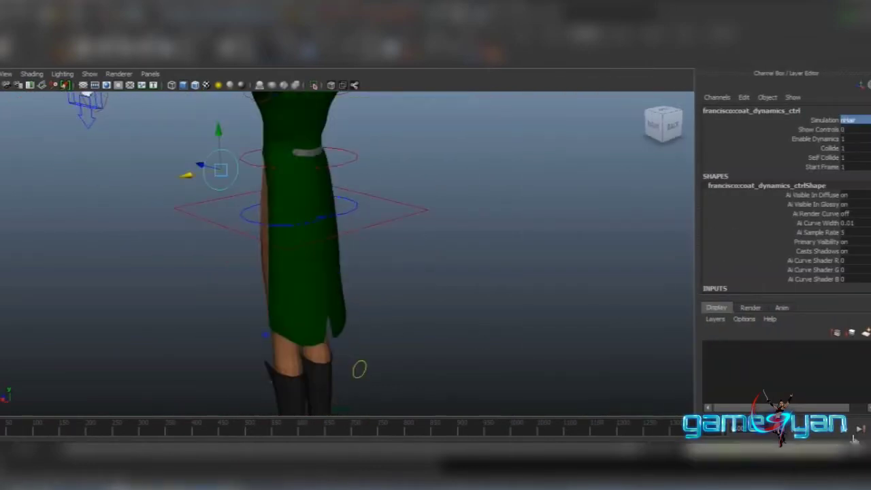
{"action": "left_click", "coordinate": [864, 136]}
{"action": "left_click", "coordinate": [854, 121]}
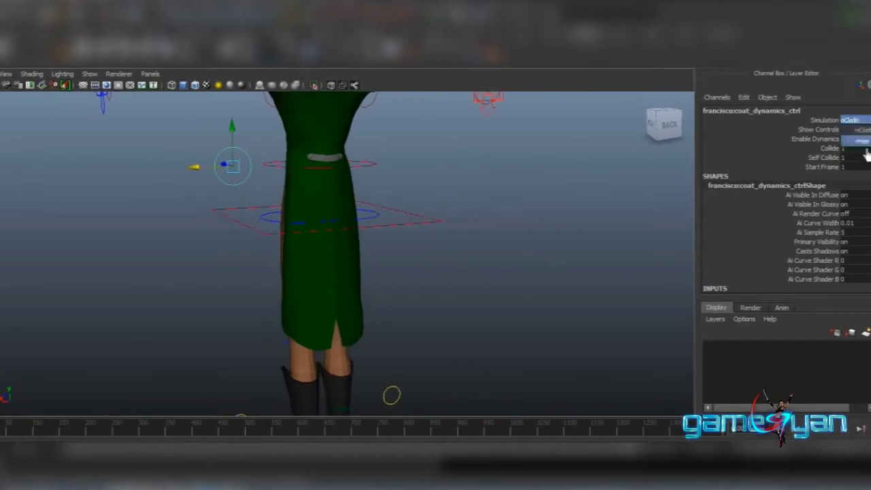
{"action": "left_click", "coordinate": [488, 235]}
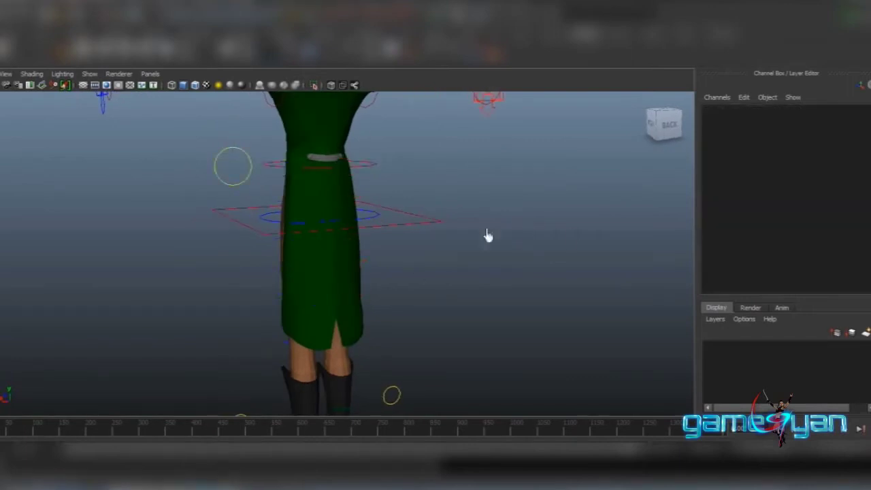
{"action": "left_click", "coordinate": [224, 182]}
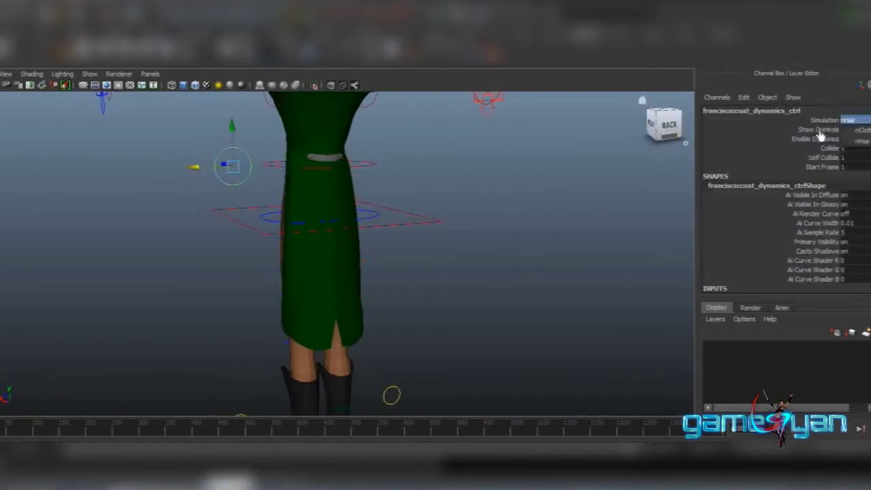
{"action": "left_click", "coordinate": [859, 140]}
Test-swing the coat flaps and reset a flap controller's Rotate Z to 0
{"action": "left_click_drag", "start_coordinate": [558, 150], "coordinate": [311, 192], "text": "alt"}
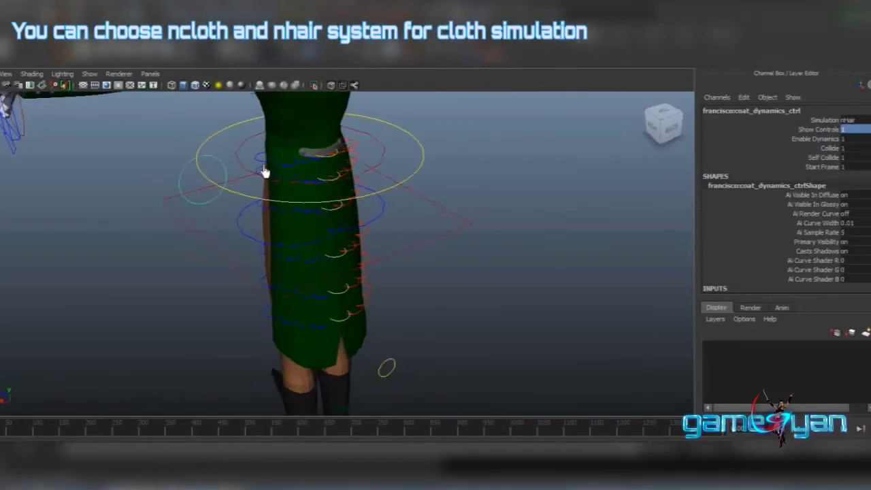
{"action": "left_click_drag", "start_coordinate": [264, 172], "coordinate": [266, 138]}
{"action": "key", "text": "ctrl+z"}
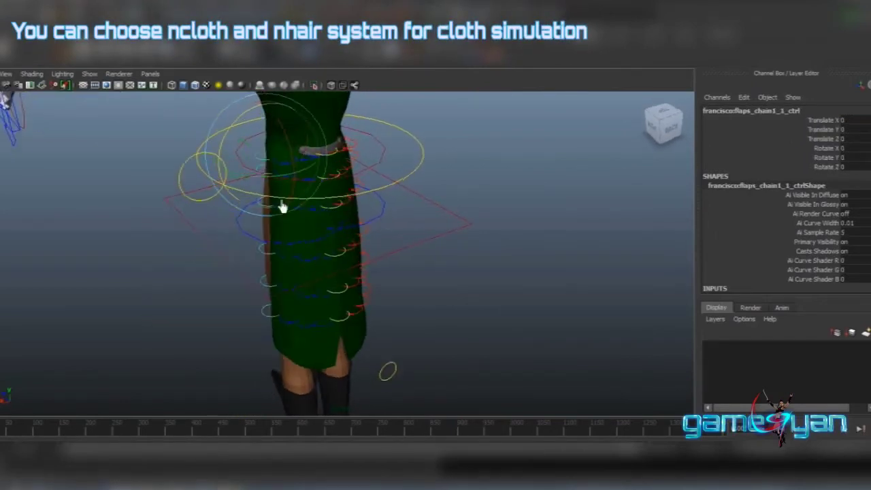
{"action": "left_click", "coordinate": [257, 171]}
{"action": "left_click_drag", "start_coordinate": [270, 284], "coordinate": [238, 292]}
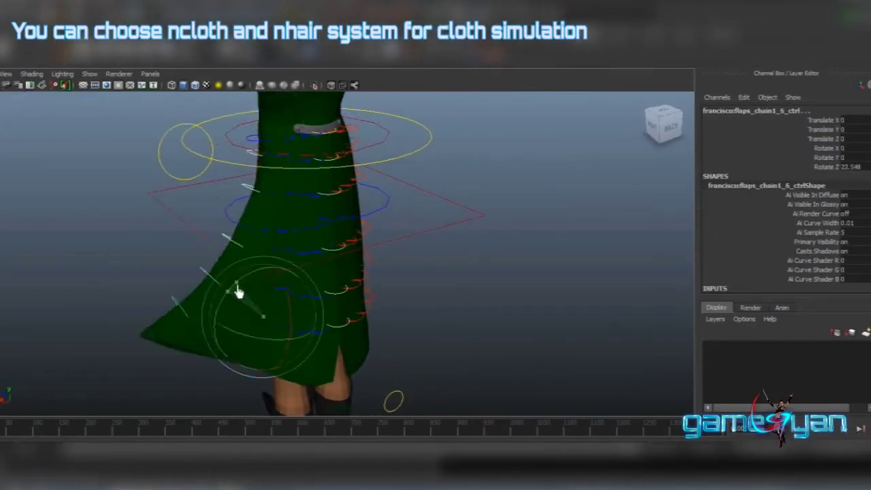
{"action": "left_click", "coordinate": [842, 166]}
{"action": "type", "text": "0"}
{"action": "key", "text": "Return"}
Rotate a flap again to test it, then select the chain5_2 flap control lower on the skirt
{"action": "mouse_move", "coordinate": [515, 302]}
{"action": "left_mouse_down", "text": "alt"}
{"action": "mouse_move", "coordinate": [323, 191]}
{"action": "mouse_move", "coordinate": [266, 186]}
{"action": "left_mouse_up", "text": "alt"}
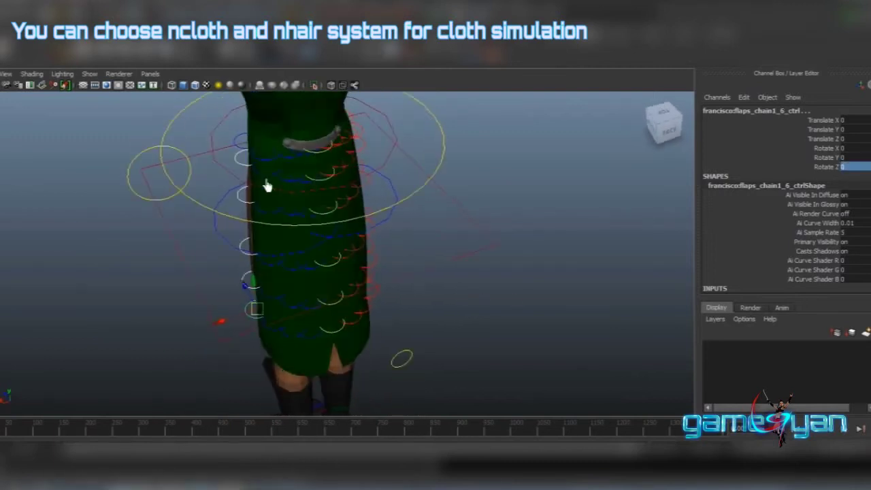
{"action": "left_click", "coordinate": [292, 190]}
{"action": "left_click", "coordinate": [294, 192]}
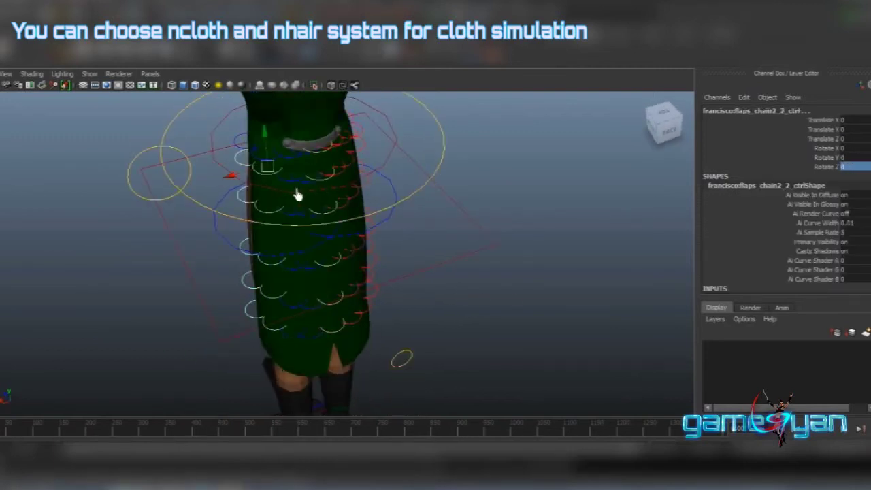
{"action": "scroll", "coordinate": [297, 191], "scroll_direction": "up", "scroll_amount": 5}
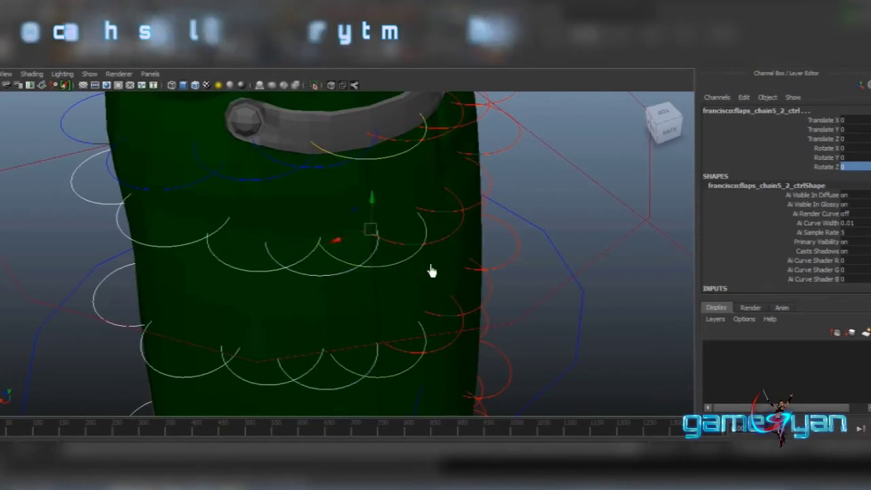
{"action": "left_click", "coordinate": [450, 225]}
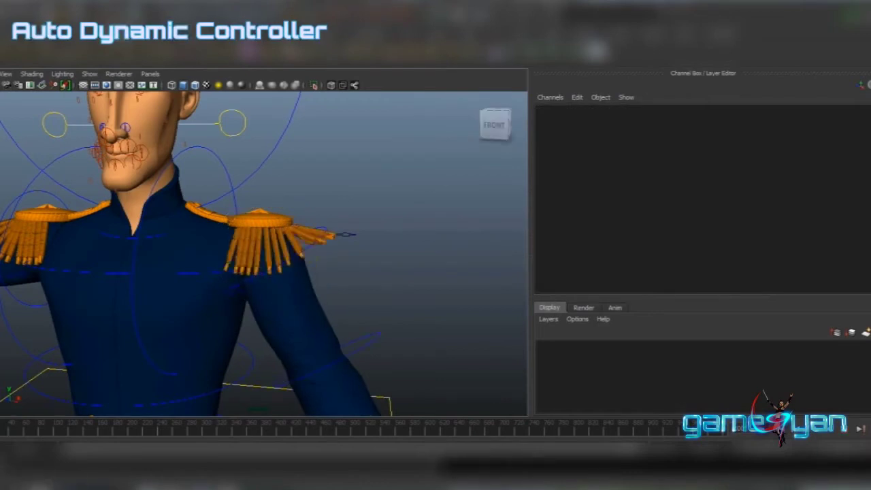
Select the officer's left clavicle control
{"action": "left_click", "coordinate": [198, 314]}
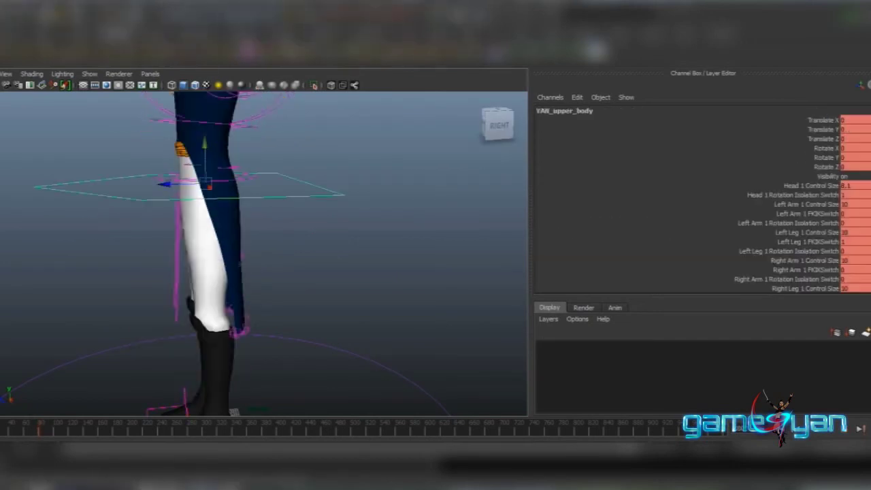
Select YAN_upper_body's custom attributes in the Channel Box and apply a right-click action to them
{"action": "left_click_drag", "start_coordinate": [782, 109], "coordinate": [783, 223]}
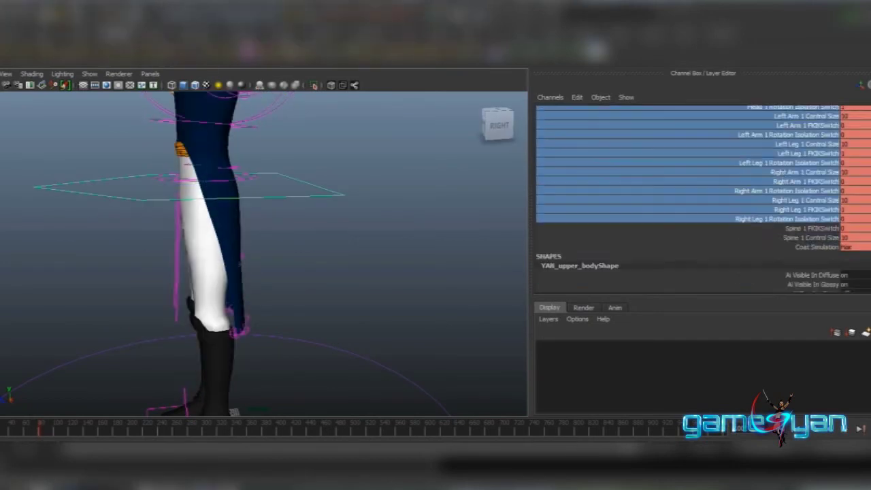
{"action": "right_click", "coordinate": [803, 170]}
{"action": "left_click", "coordinate": [837, 130]}
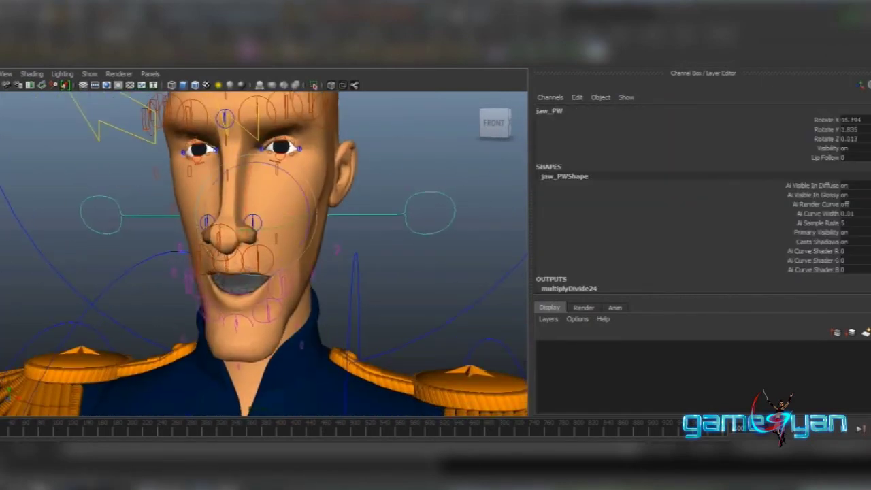
Set jaw_PW rotation to 0 to close the jaw, then select the L_mouth_PW control
{"action": "type", "text": "0"}
{"action": "key", "text": "Return"}
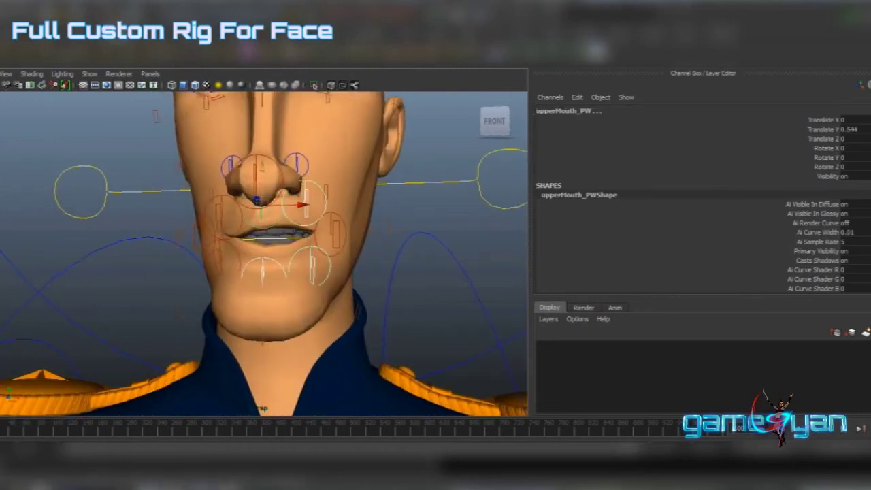
{"action": "left_click", "coordinate": [330, 219]}
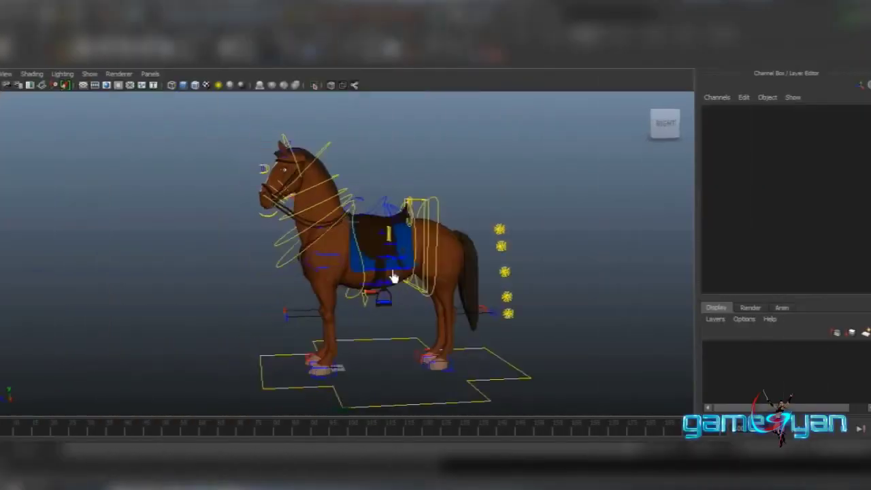
Lift the horse's front leg control, then select the left shoulder IK control
{"action": "left_click_drag", "start_coordinate": [393, 277], "coordinate": [314, 279], "text": "alt"}
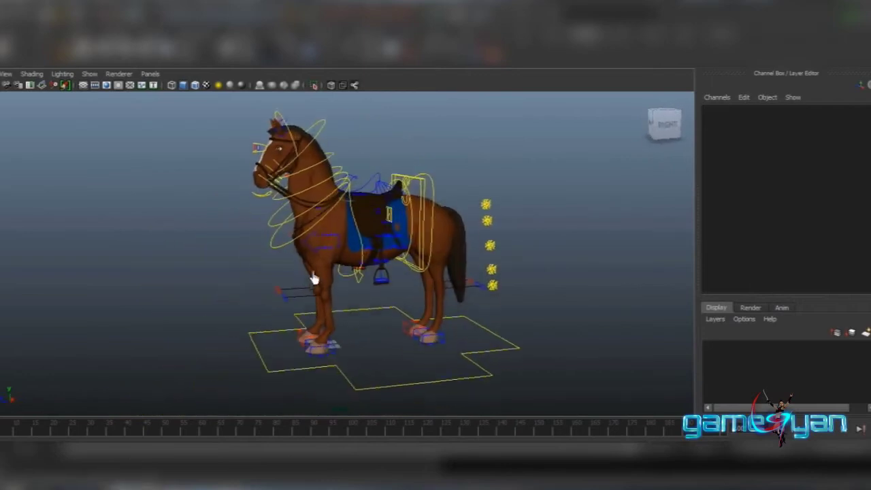
{"action": "scroll", "coordinate": [314, 167], "scroll_direction": "up", "scroll_amount": 5}
{"action": "left_click", "coordinate": [311, 293]}
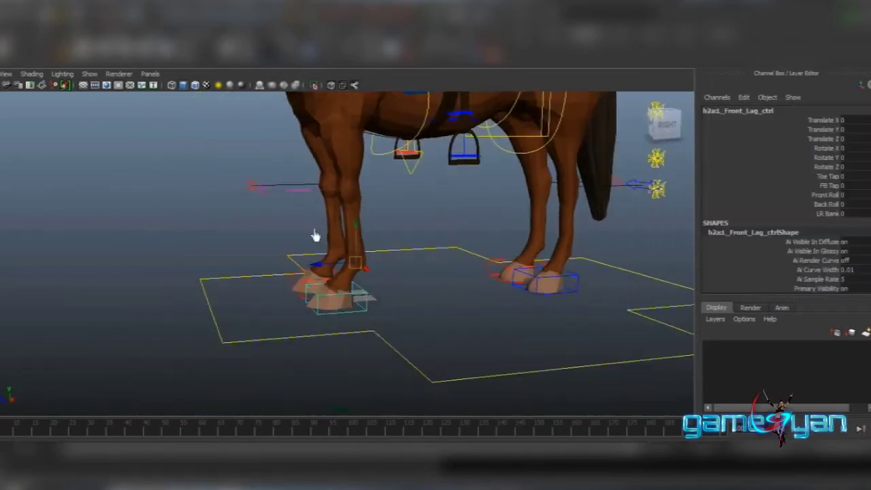
{"action": "left_click_drag", "start_coordinate": [311, 293], "coordinate": [354, 272]}
{"action": "scroll", "coordinate": [360, 252], "scroll_direction": "up", "scroll_amount": 3}
{"action": "left_click", "coordinate": [379, 223]}
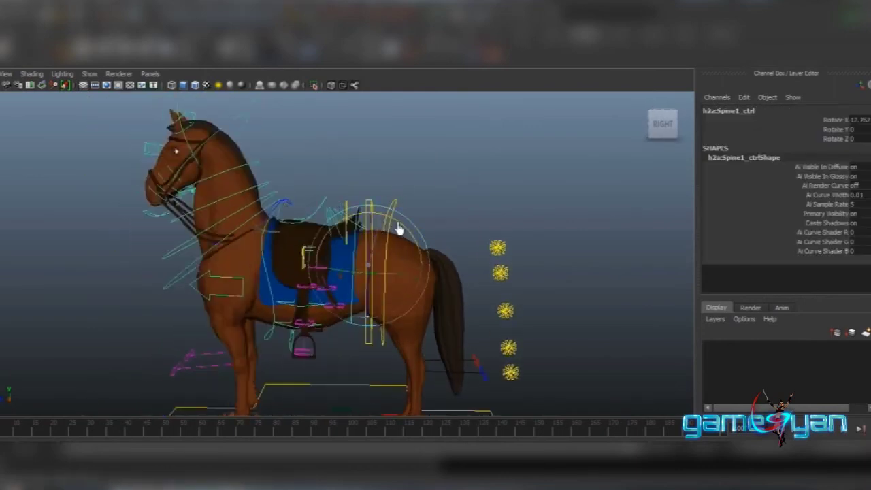
Rotate the saddle's Seat2_ctrl slightly, to Rotate X 1.087
{"action": "left_click", "coordinate": [554, 220]}
{"action": "mouse_move", "coordinate": [427, 228]}
{"action": "left_mouse_down", "text": "alt"}
{"action": "mouse_move", "coordinate": [398, 266]}
{"action": "mouse_move", "coordinate": [349, 179]}
{"action": "left_mouse_up", "text": "alt"}
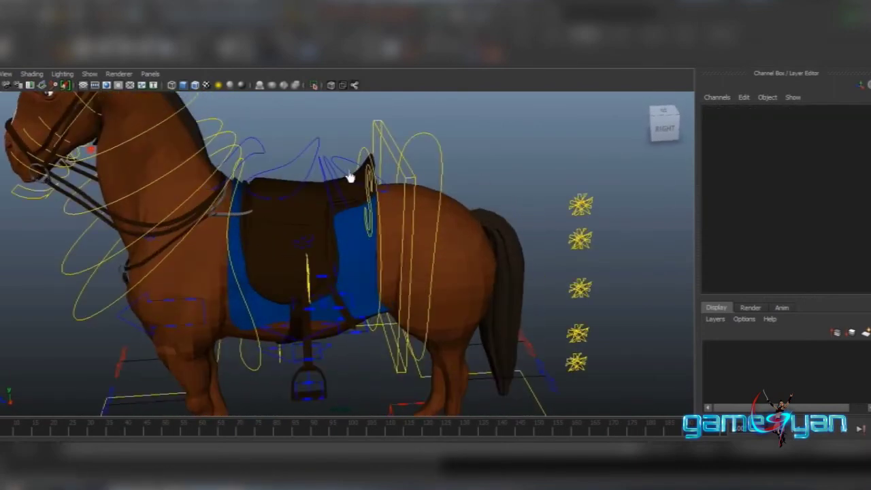
{"action": "left_click", "coordinate": [349, 178]}
{"action": "right_click_drag", "start_coordinate": [349, 179], "coordinate": [369, 228], "text": "alt"}
{"action": "left_click_drag", "start_coordinate": [369, 228], "coordinate": [362, 209], "text": "alt"}
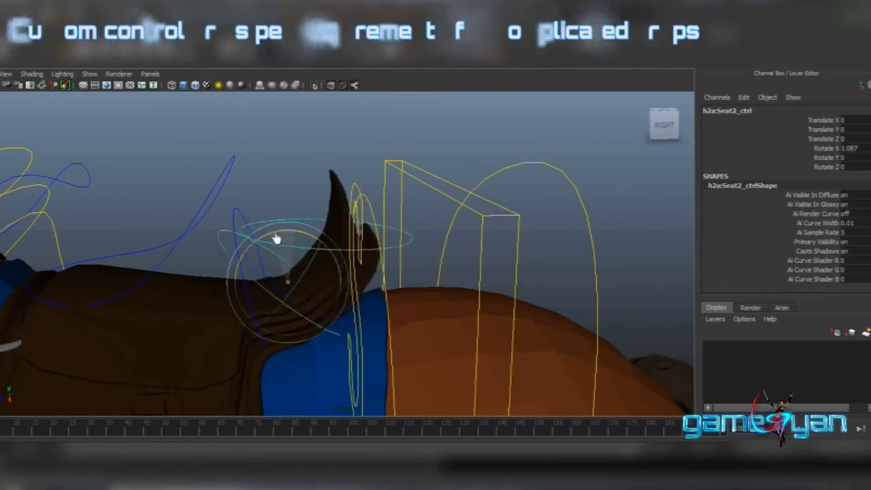
Select Seat1_ctrl and Seat_ctrl to lower the saddle horn
{"action": "left_click", "coordinate": [284, 252]}
{"action": "mouse_move", "coordinate": [371, 324]}
{"action": "left_mouse_down", "text": "alt"}
{"action": "mouse_move", "coordinate": [311, 263]}
{"action": "mouse_move", "coordinate": [382, 254]}
{"action": "left_mouse_up", "text": "alt"}
{"action": "left_click", "coordinate": [383, 254]}
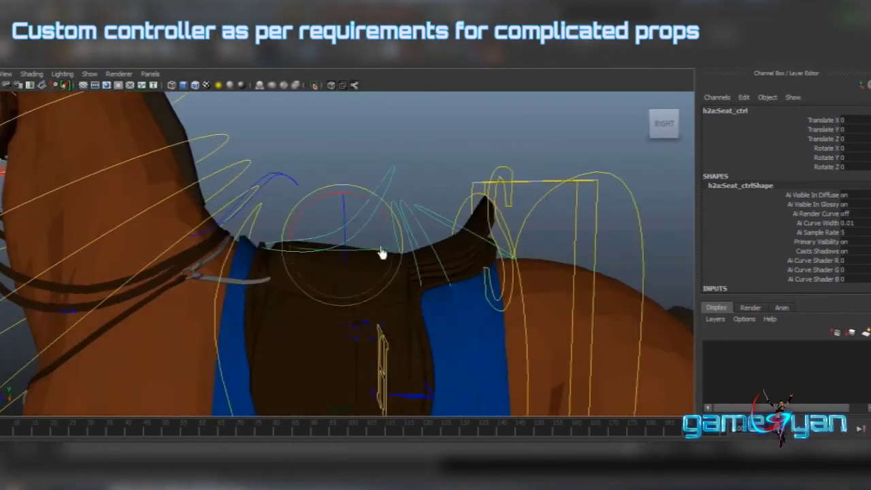
{"action": "mouse_move", "coordinate": [390, 220]}
{"action": "left_mouse_down", "text": "alt"}
{"action": "mouse_move", "coordinate": [354, 188]}
{"action": "mouse_move", "coordinate": [409, 292]}
{"action": "mouse_move", "coordinate": [525, 274]}
{"action": "mouse_move", "coordinate": [502, 312]}
{"action": "mouse_move", "coordinate": [441, 215]}
{"action": "left_mouse_up", "text": "alt"}
Check the hair system's dynamic parameters, then select a tongue control on the horse's head
{"action": "left_click", "coordinate": [501, 312]}
{"action": "mouse_move", "coordinate": [481, 286]}
{"action": "left_mouse_down", "text": "alt"}
{"action": "mouse_move", "coordinate": [347, 266]}
{"action": "mouse_move", "coordinate": [342, 194]}
{"action": "mouse_move", "coordinate": [361, 261]}
{"action": "mouse_move", "coordinate": [394, 293]}
{"action": "mouse_move", "coordinate": [432, 306]}
{"action": "mouse_move", "coordinate": [313, 372]}
{"action": "left_mouse_up", "text": "alt"}
{"action": "left_click", "coordinate": [342, 194]}
On h2a:Jaw_ctrl, try Mouth U, Nostril Flaire, Snarl and Smile while tumbling around the head
{"action": "left_click", "coordinate": [313, 372]}
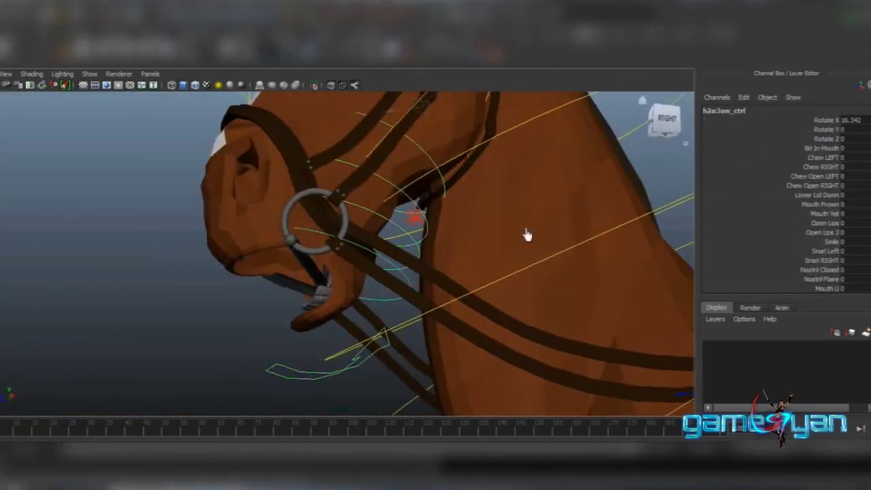
{"action": "mouse_move", "coordinate": [688, 169]}
{"action": "left_mouse_down", "text": "alt"}
{"action": "mouse_move", "coordinate": [565, 249]}
{"action": "mouse_move", "coordinate": [492, 266]}
{"action": "mouse_move", "coordinate": [381, 258]}
{"action": "mouse_move", "coordinate": [422, 225]}
{"action": "left_mouse_up", "text": "alt"}
{"action": "scroll", "coordinate": [852, 213], "scroll_direction": "down", "scroll_amount": 1}
{"action": "left_click_drag", "start_coordinate": [463, 204], "coordinate": [403, 272], "text": "alt"}
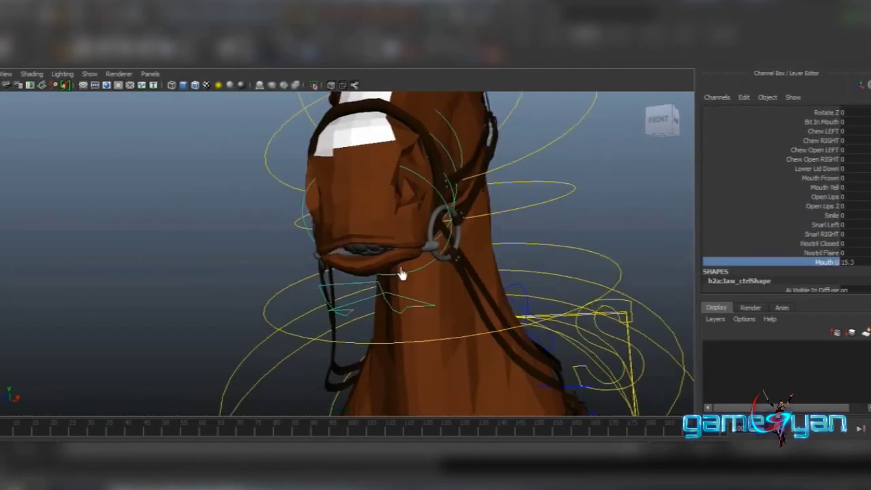
{"action": "left_click", "coordinate": [834, 262]}
{"action": "left_click_drag", "start_coordinate": [594, 233], "coordinate": [475, 224], "text": "alt"}
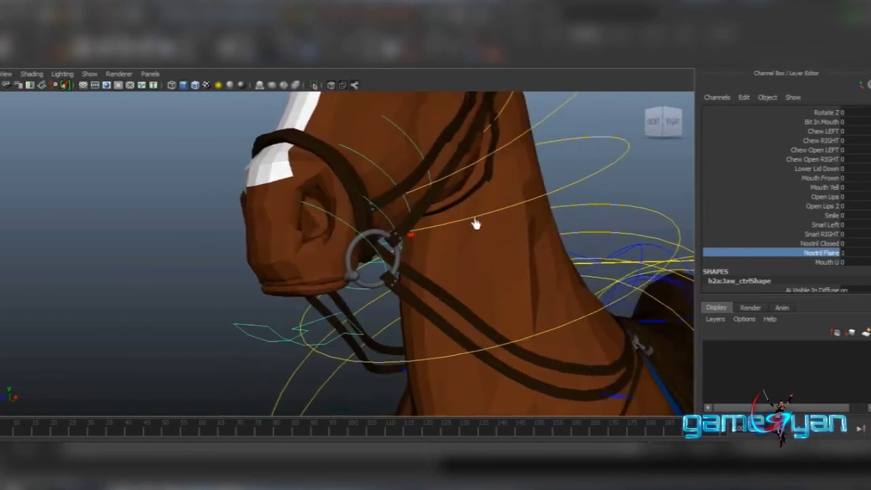
{"action": "left_click_drag", "start_coordinate": [411, 235], "coordinate": [528, 244], "text": "alt"}
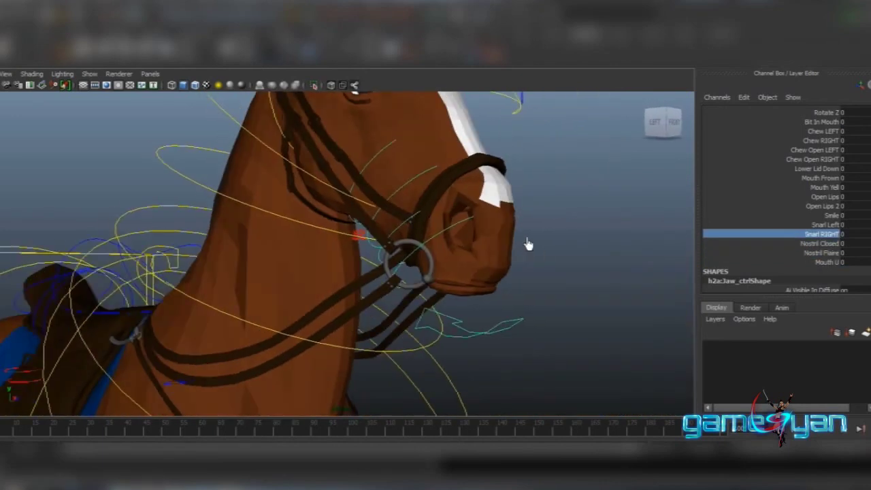
{"action": "left_click_drag", "start_coordinate": [401, 257], "coordinate": [456, 271], "text": "alt"}
{"action": "mouse_move", "coordinate": [393, 264]}
{"action": "left_mouse_down", "text": "alt"}
{"action": "mouse_move", "coordinate": [537, 331]}
{"action": "mouse_move", "coordinate": [584, 278]}
{"action": "left_mouse_up", "text": "alt"}
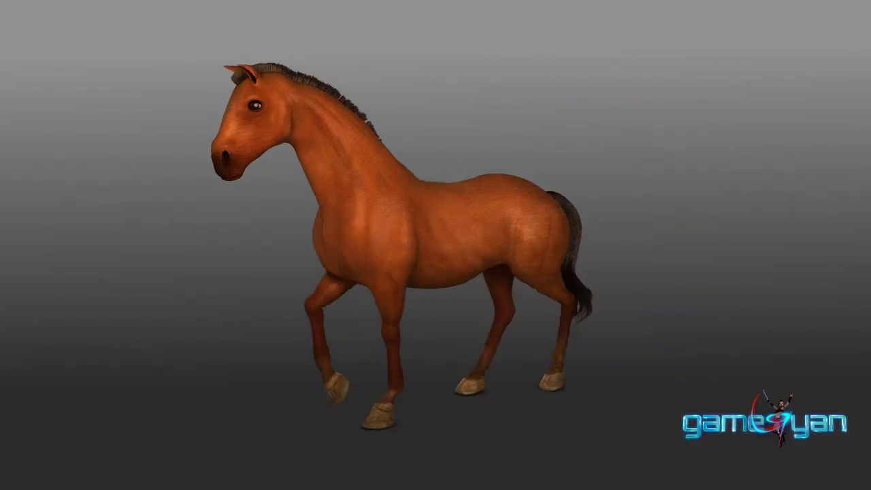